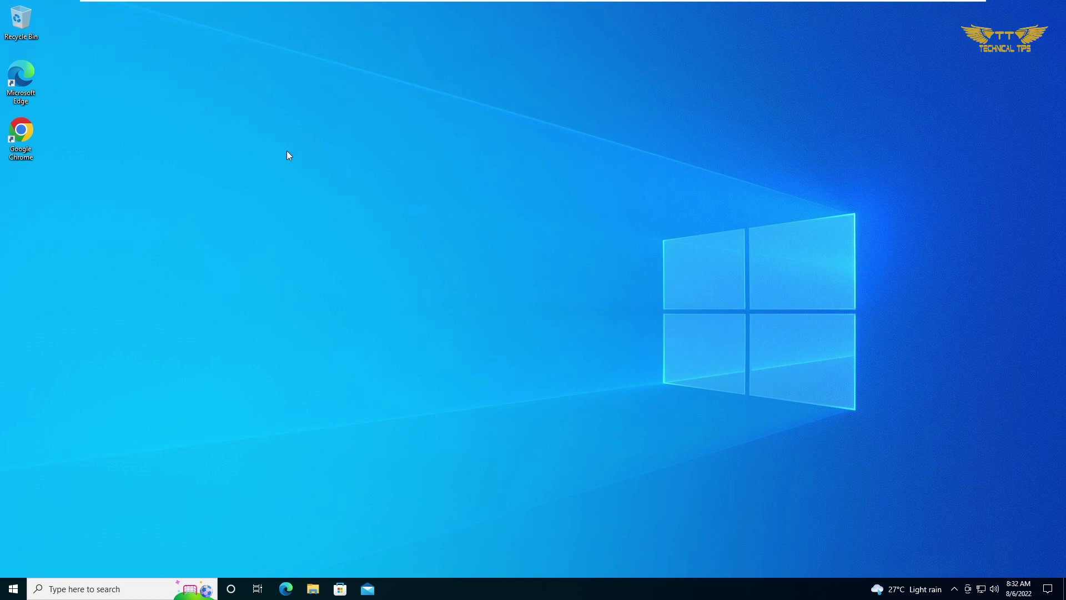
Launch Chrome and search Google for 'google web store'.
double_click(20, 142)
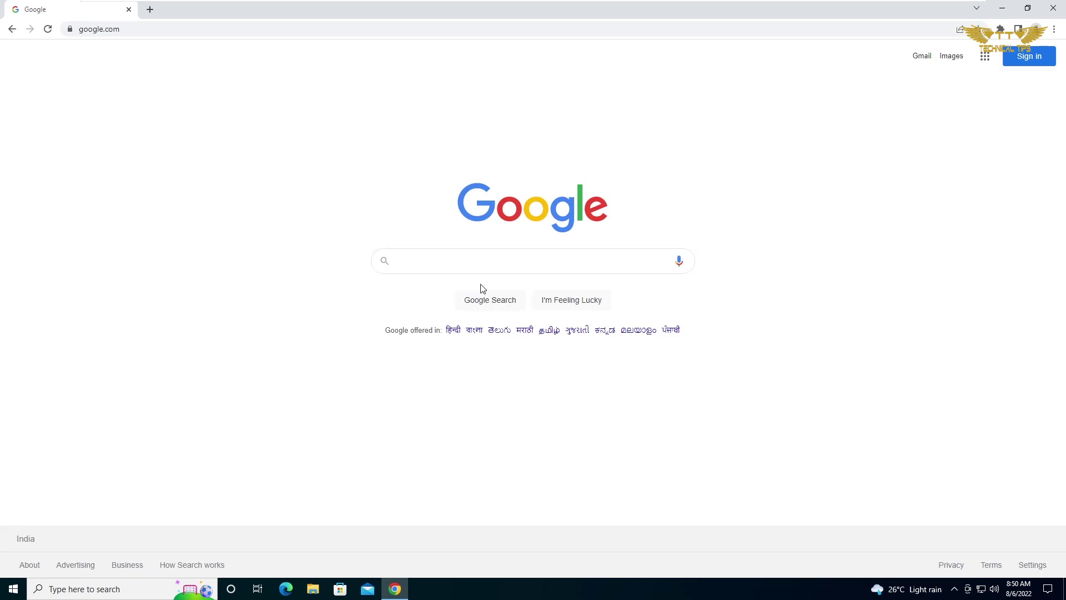
click(465, 266)
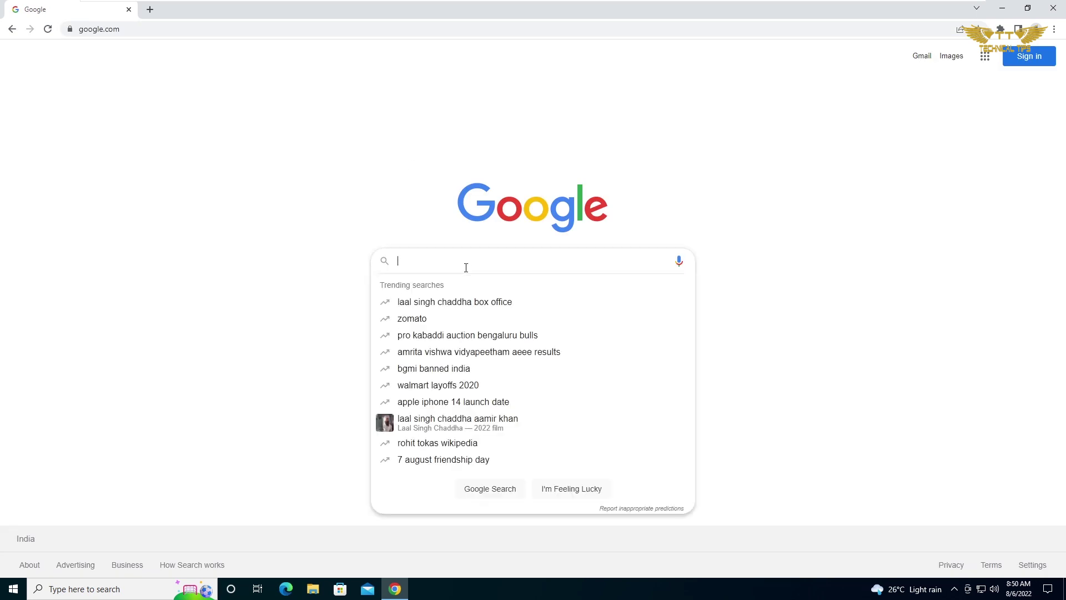
text(googl)
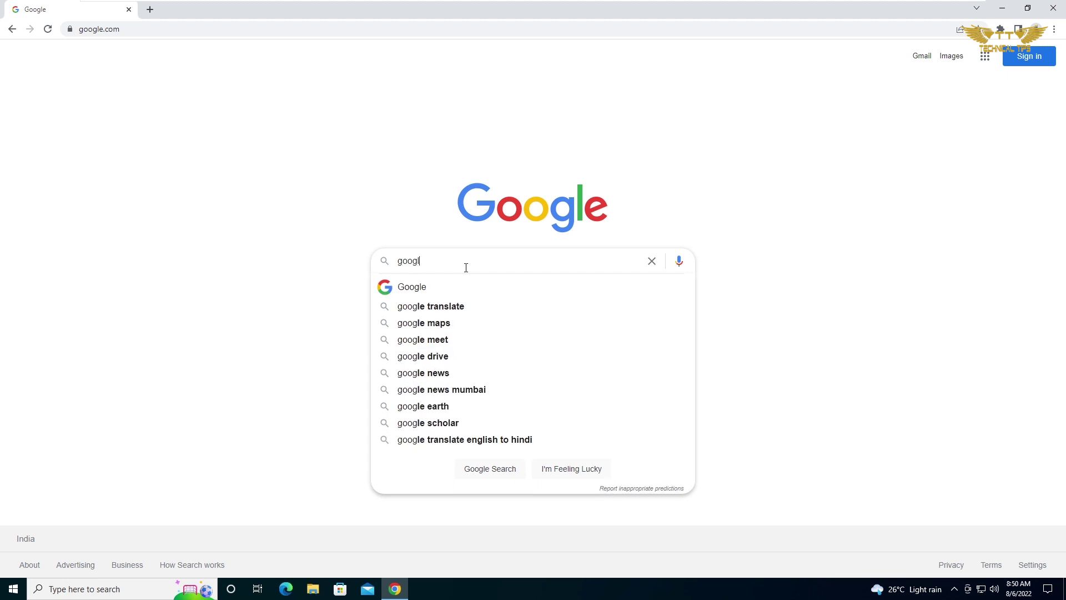
text(e web st)
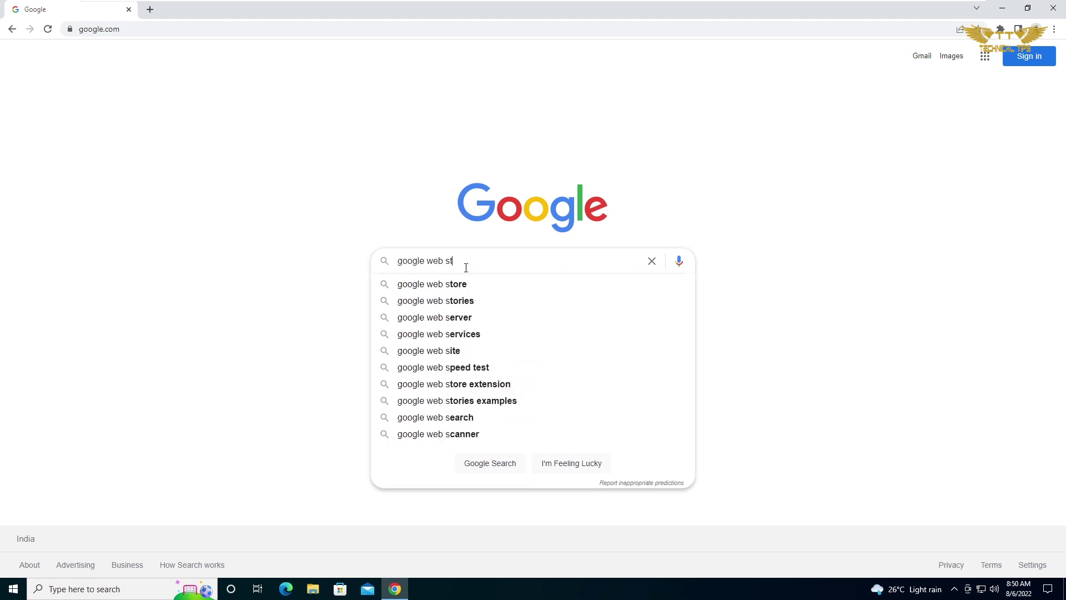
text(ore)
key(Return)
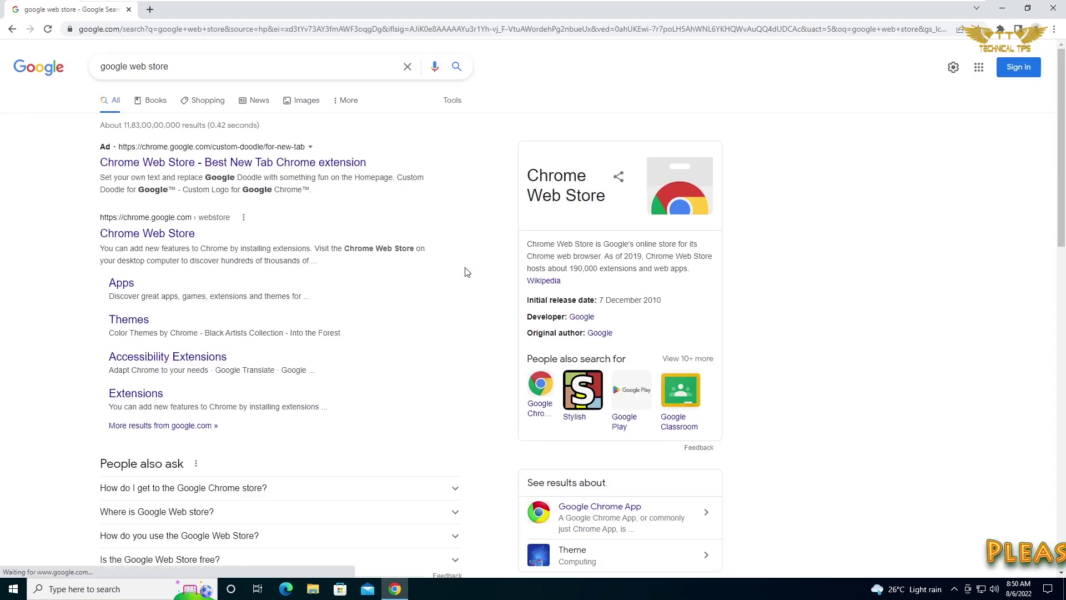
Search the Chrome Web Store for 'android online emulator' and open the ApkOnline APK manager listing.
click(172, 243)
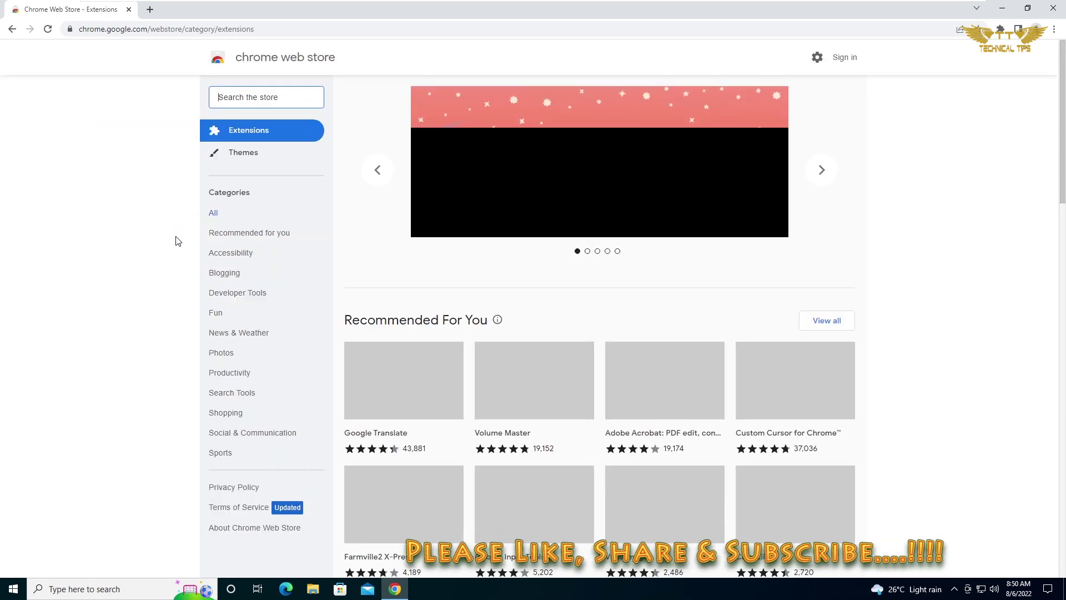
click(256, 95)
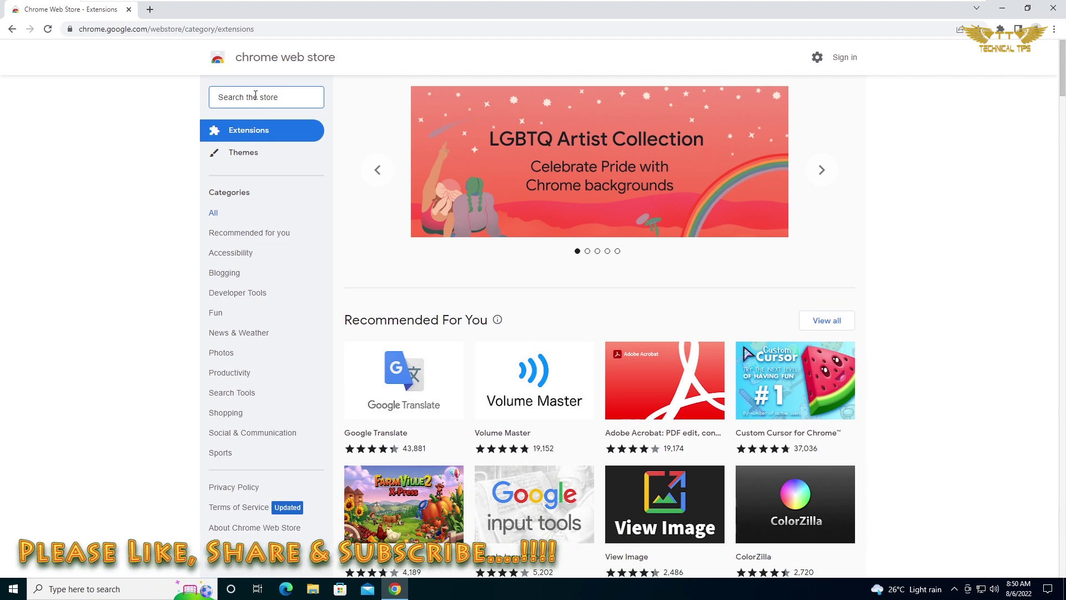
text(and)
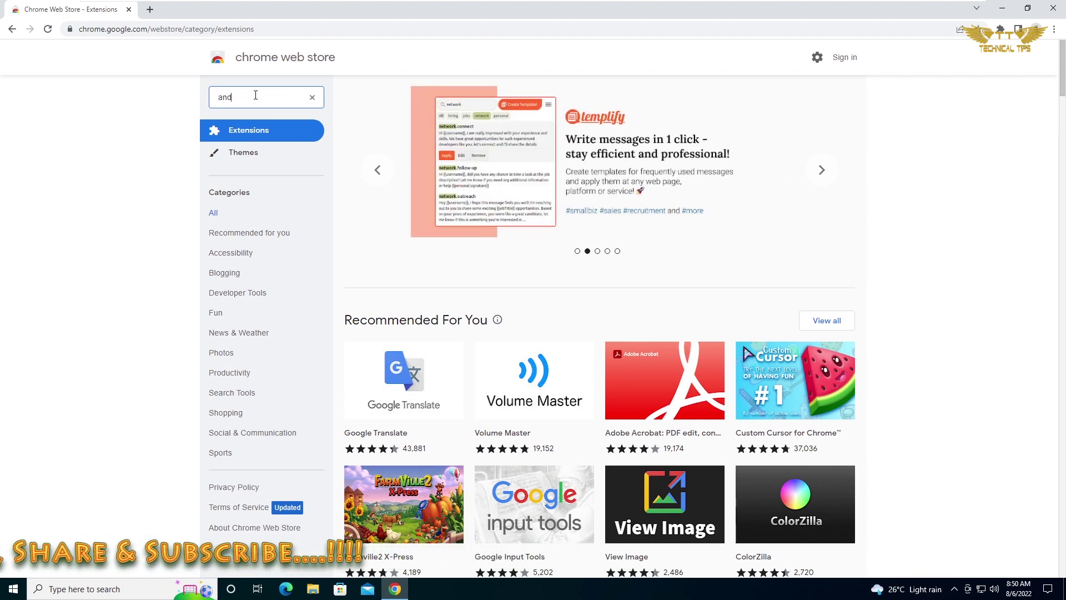
text(roid)
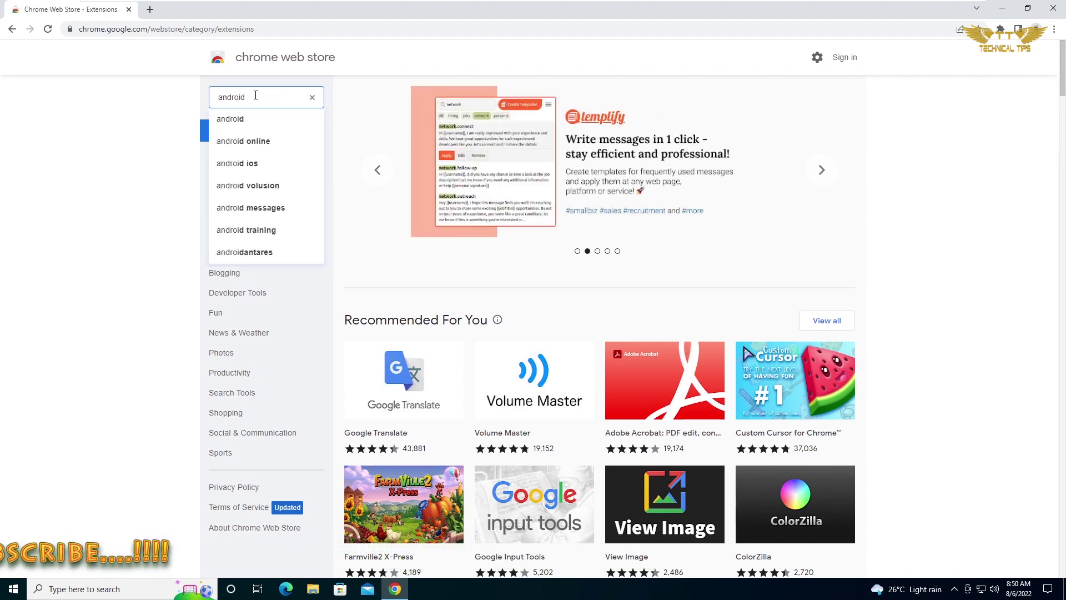
key(Return)
text(onlin)
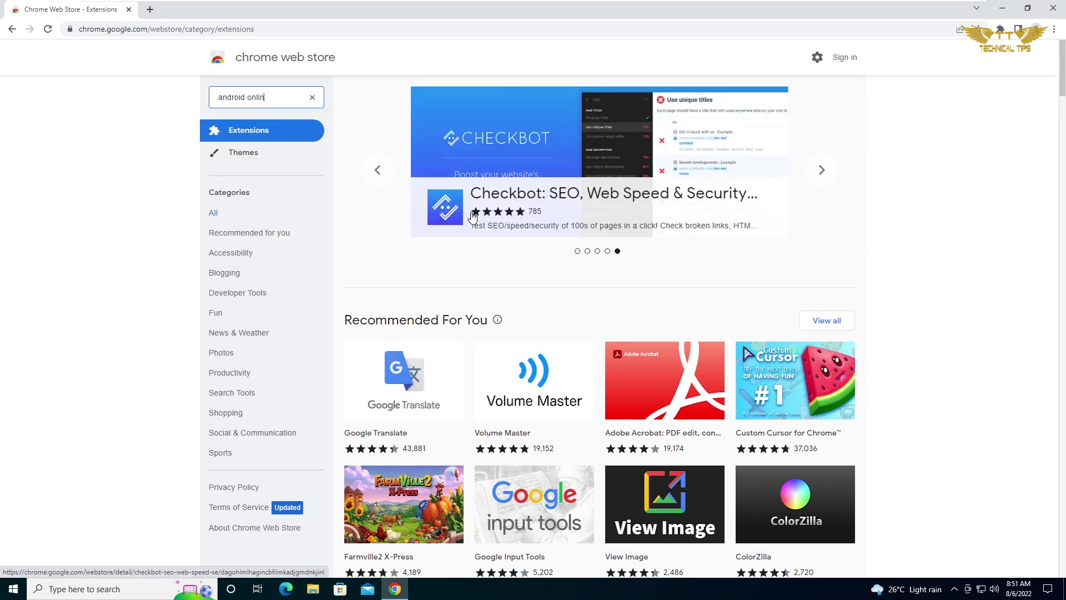
text(e emulator)
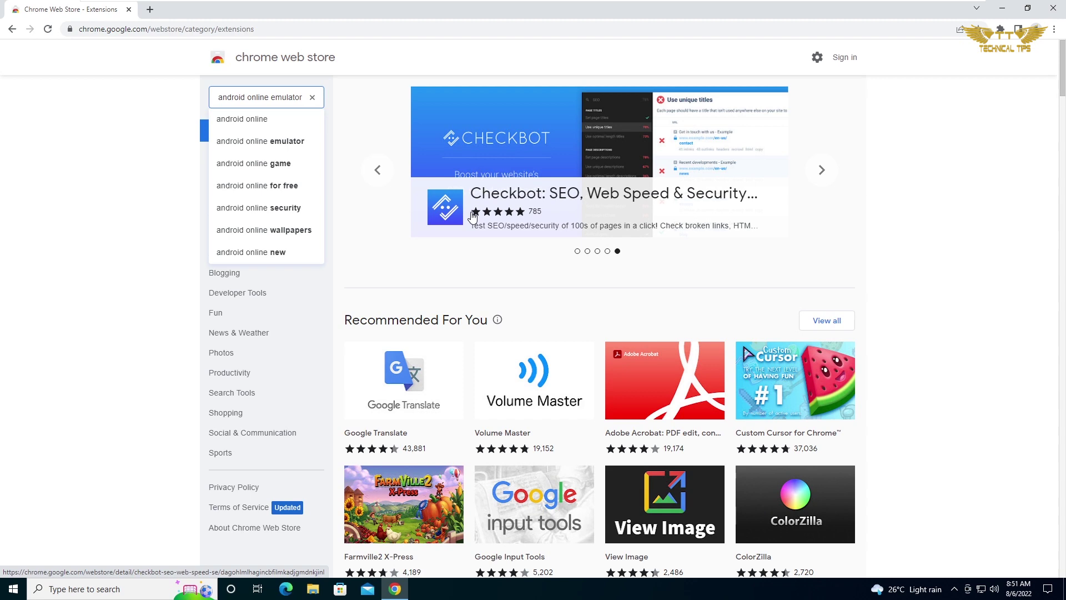
key(Return)
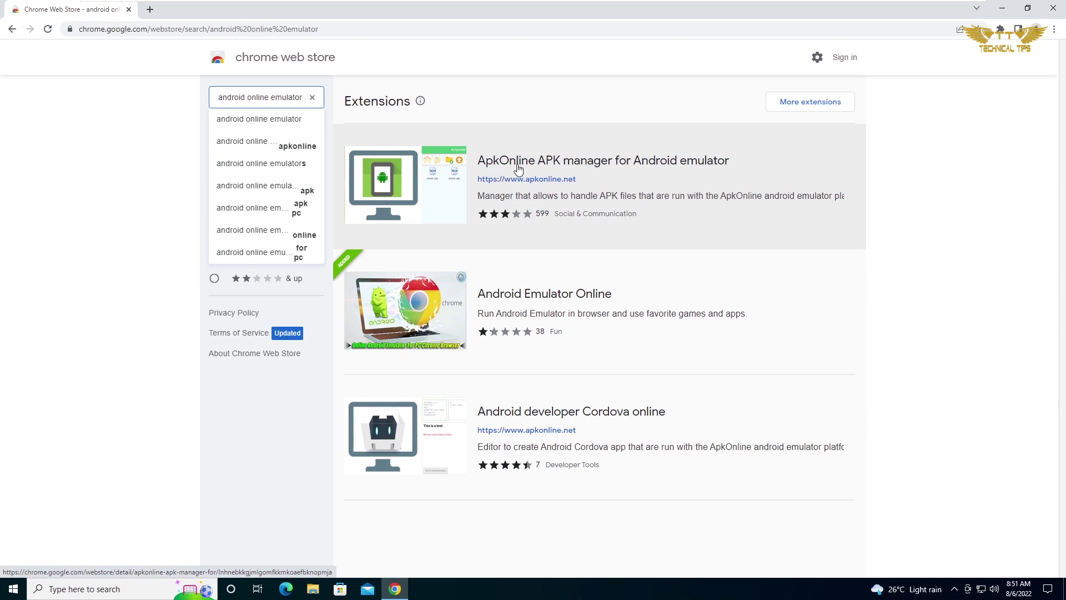
click(623, 169)
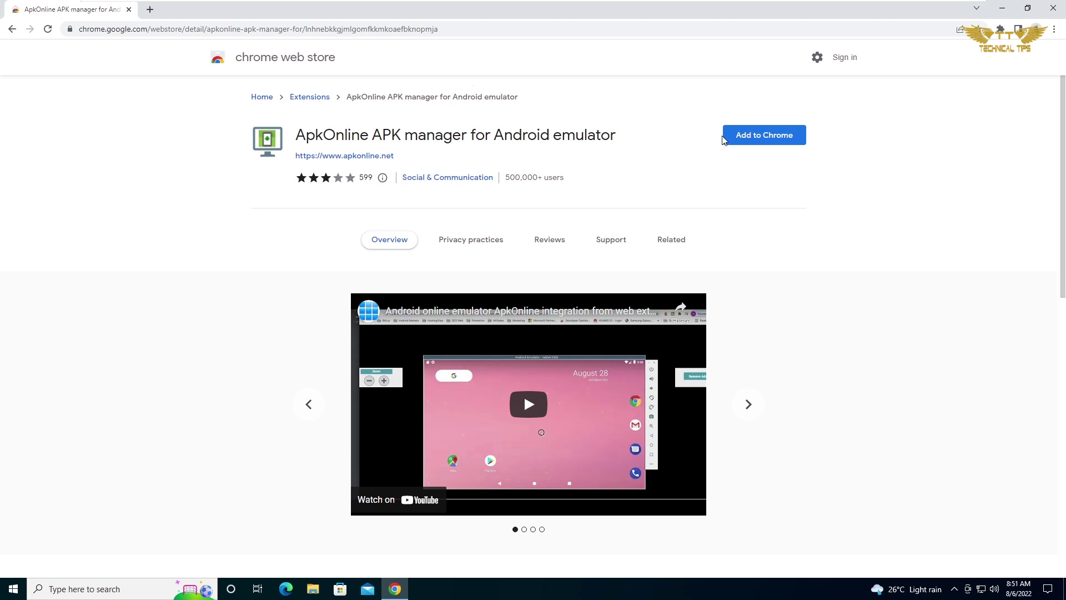
Add the ApkOnline APK manager extension to Chrome and dismiss the added notice.
click(754, 136)
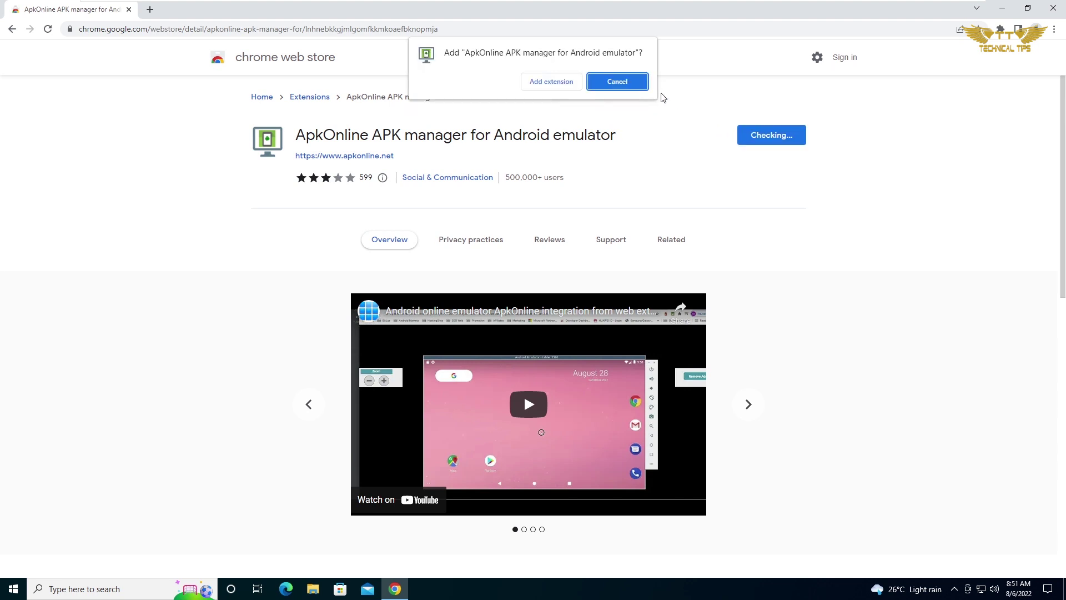
click(556, 87)
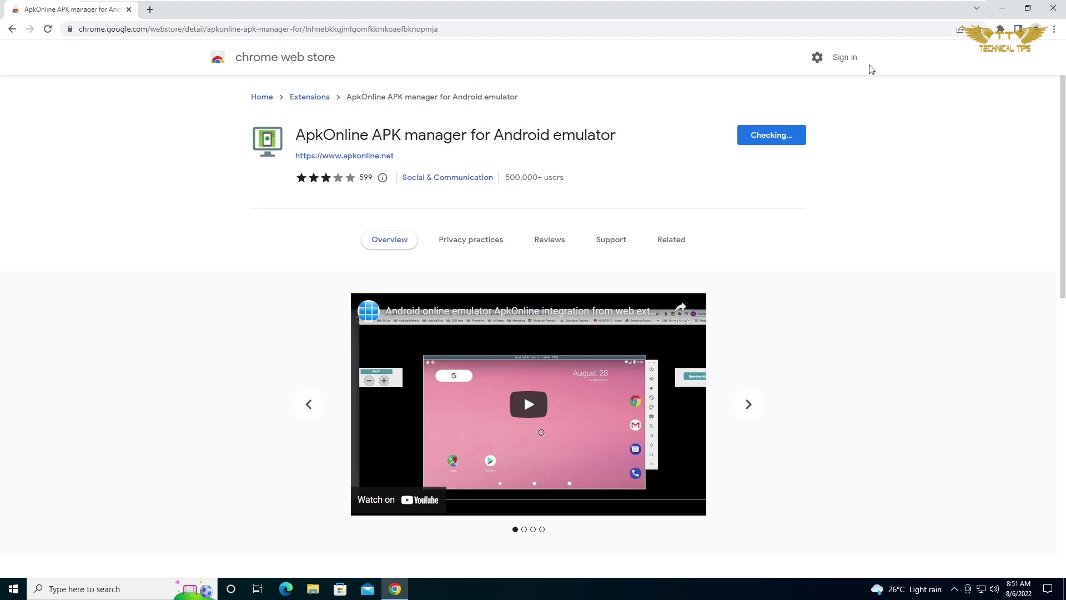
click(1011, 103)
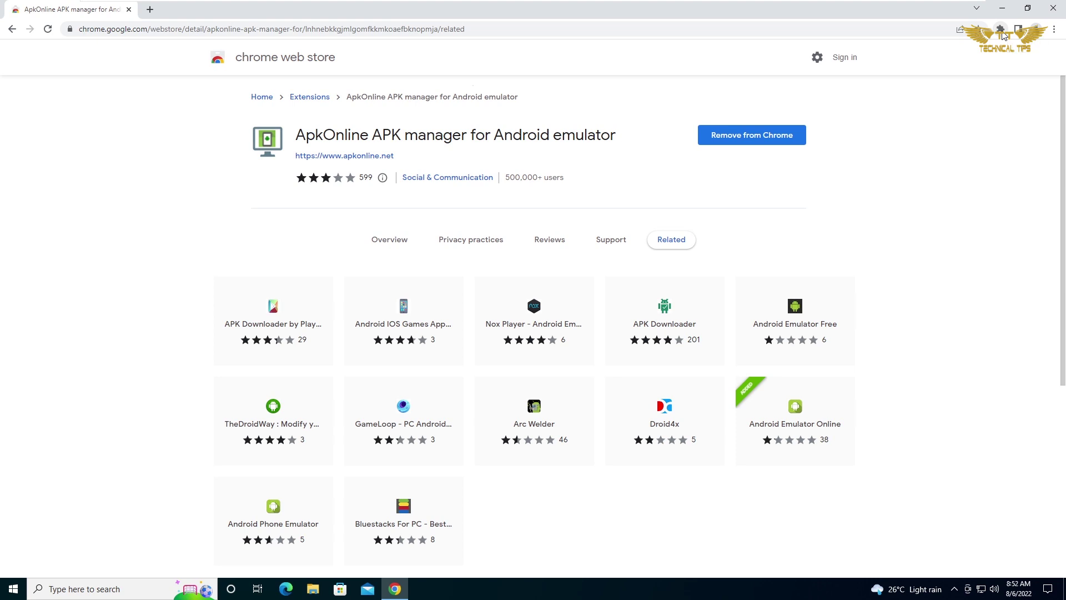
Run RunEmulator.apk from the ApkOnline extension panel and request the emulator start.
click(1001, 29)
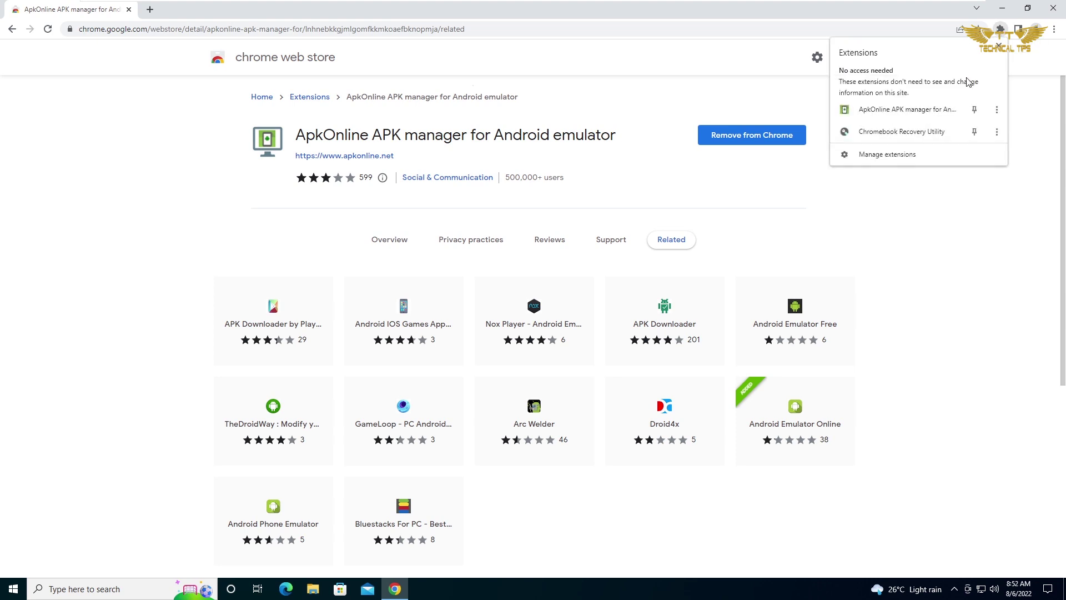
click(887, 113)
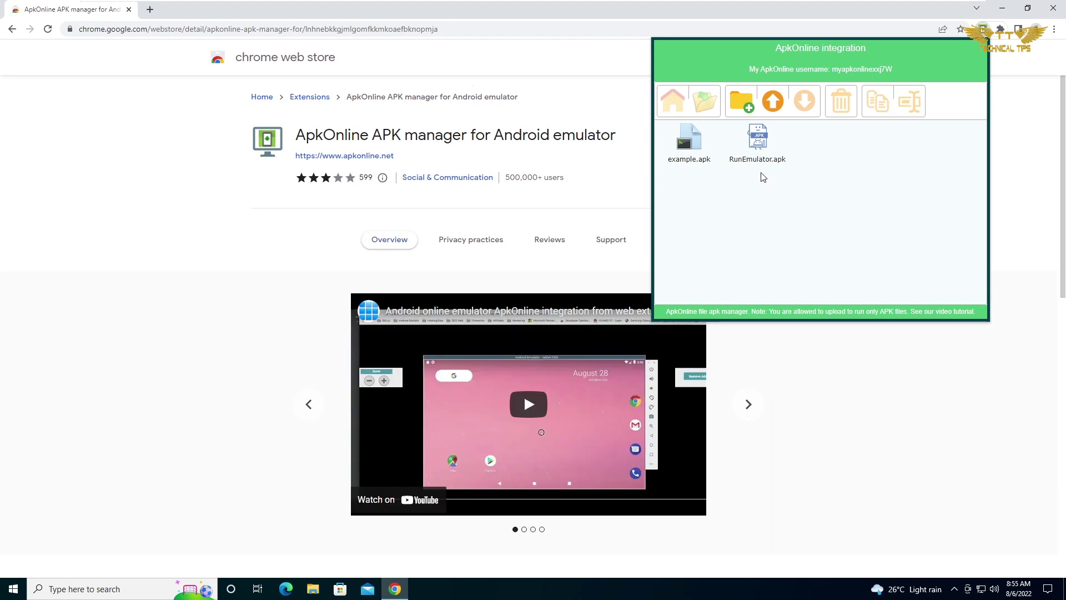
double_click(759, 140)
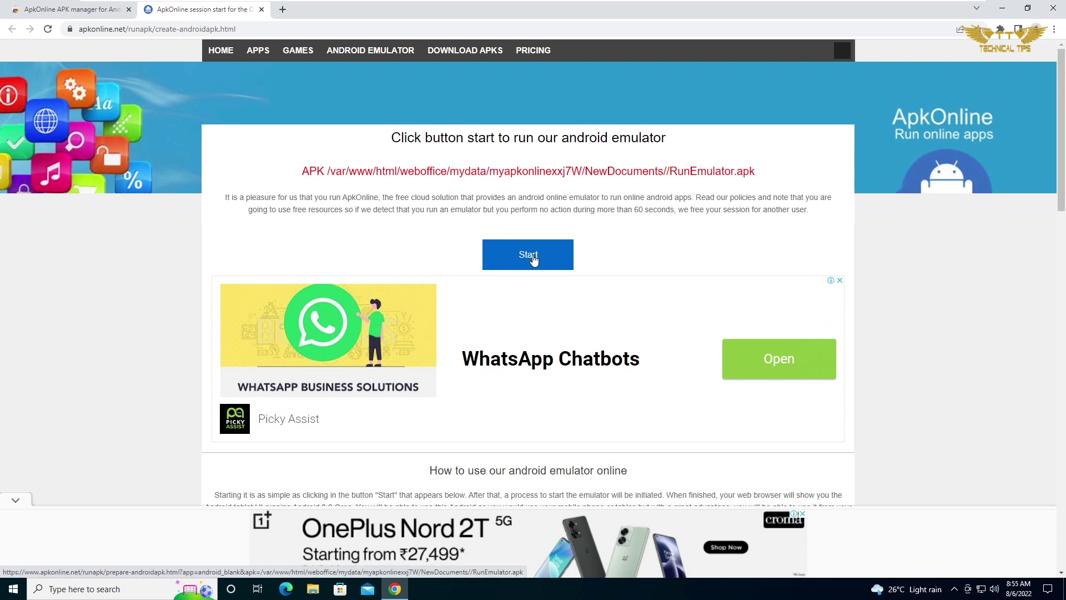
click(532, 256)
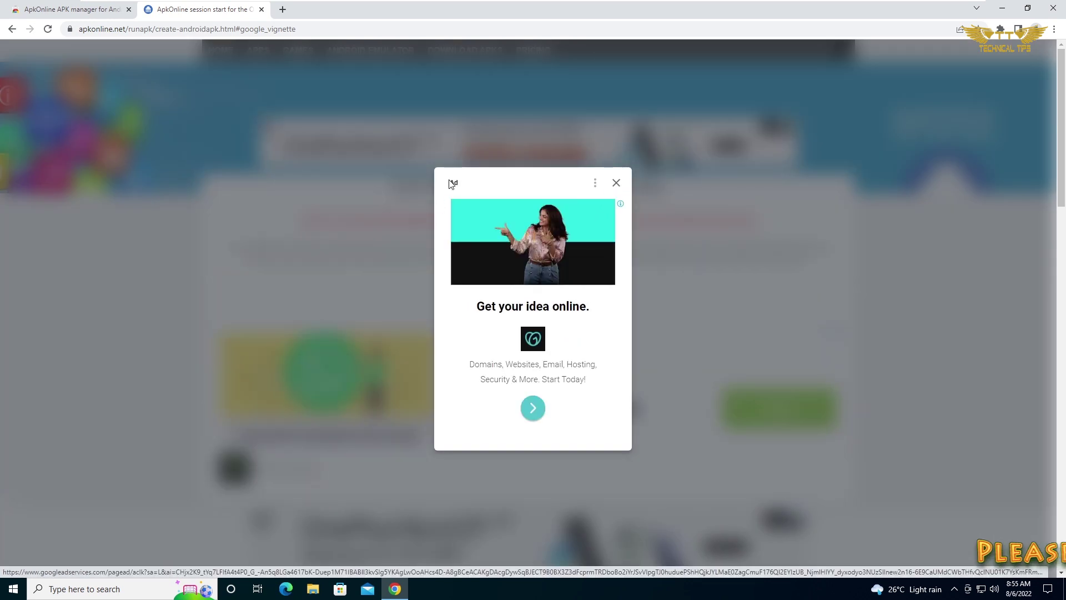
Dismiss the full-page advertisement and enter the running Android emulator.
click(617, 184)
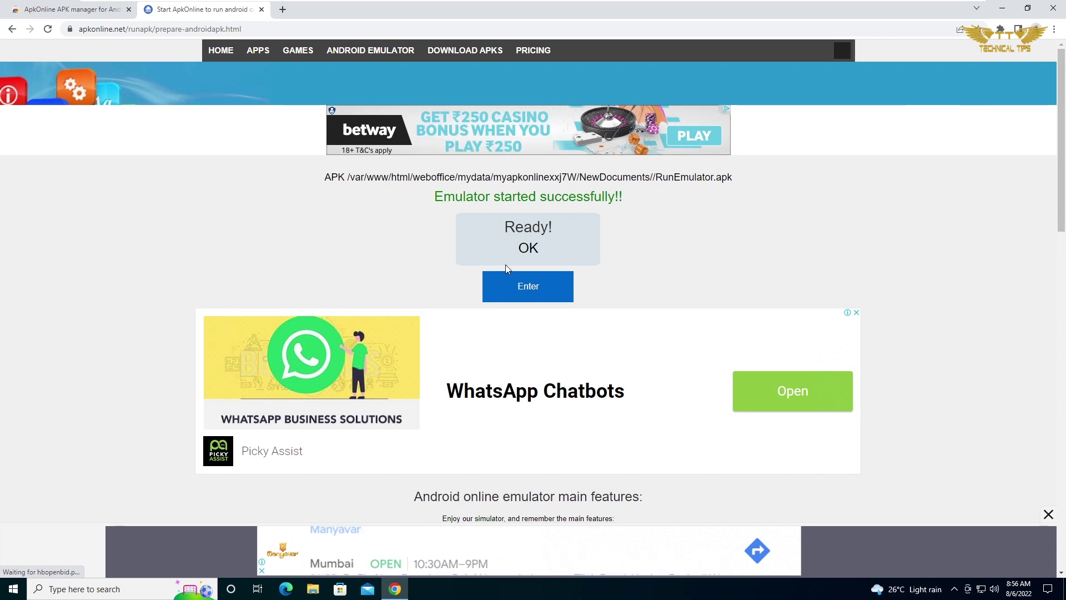
click(537, 293)
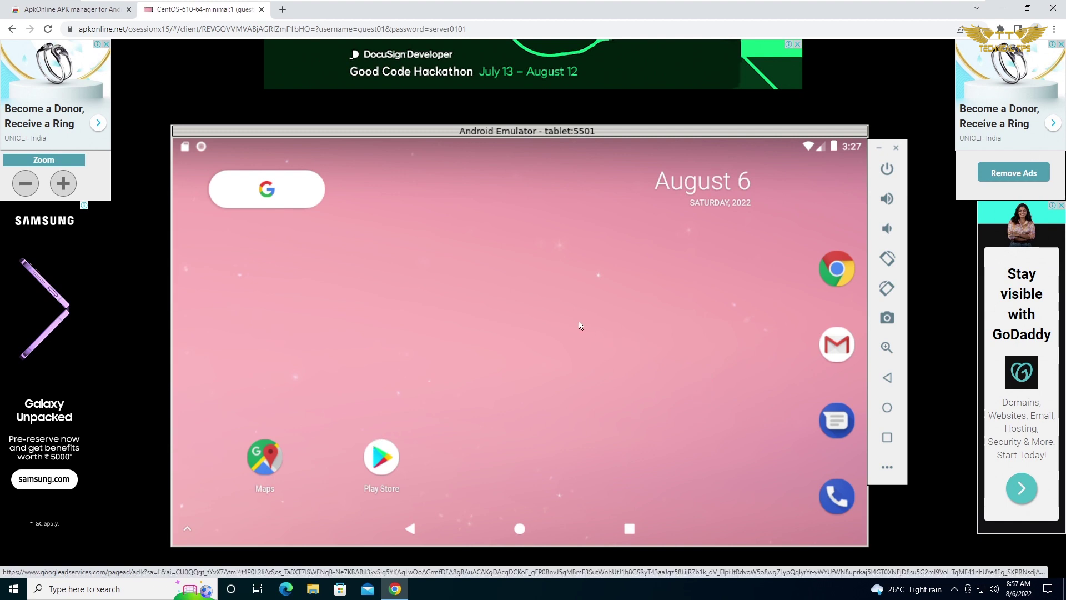
Open Play Store in the emulator and sign in with the Google account credentials.
click(391, 468)
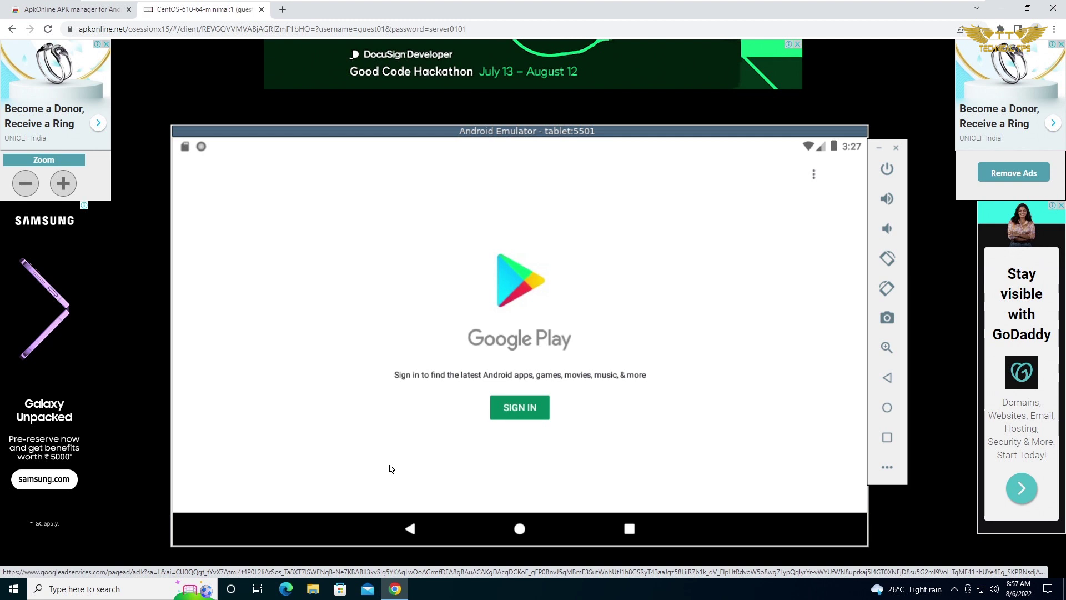
click(519, 409)
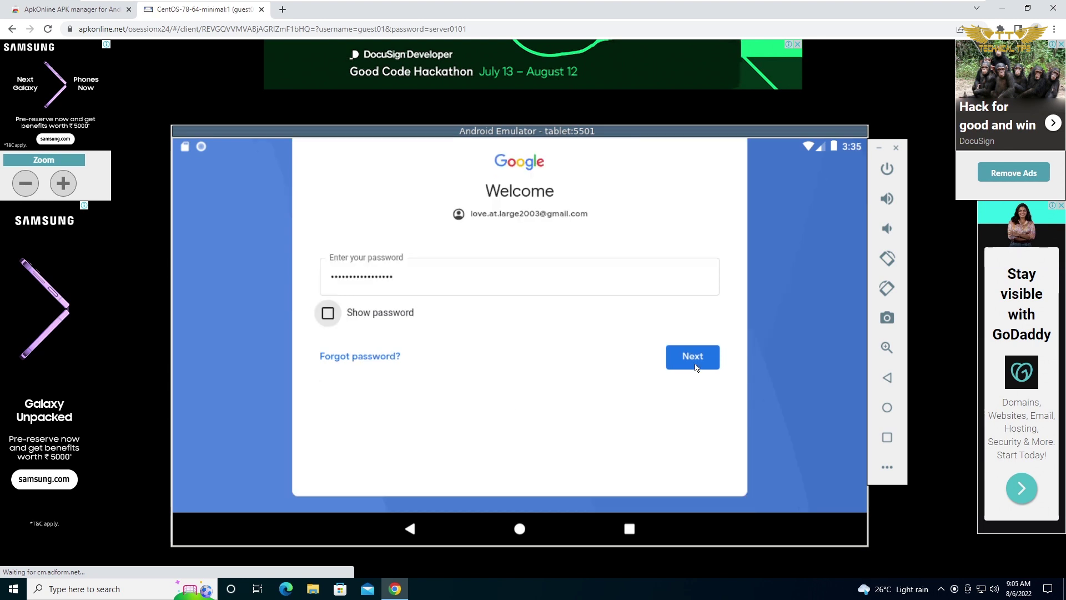
click(694, 373)
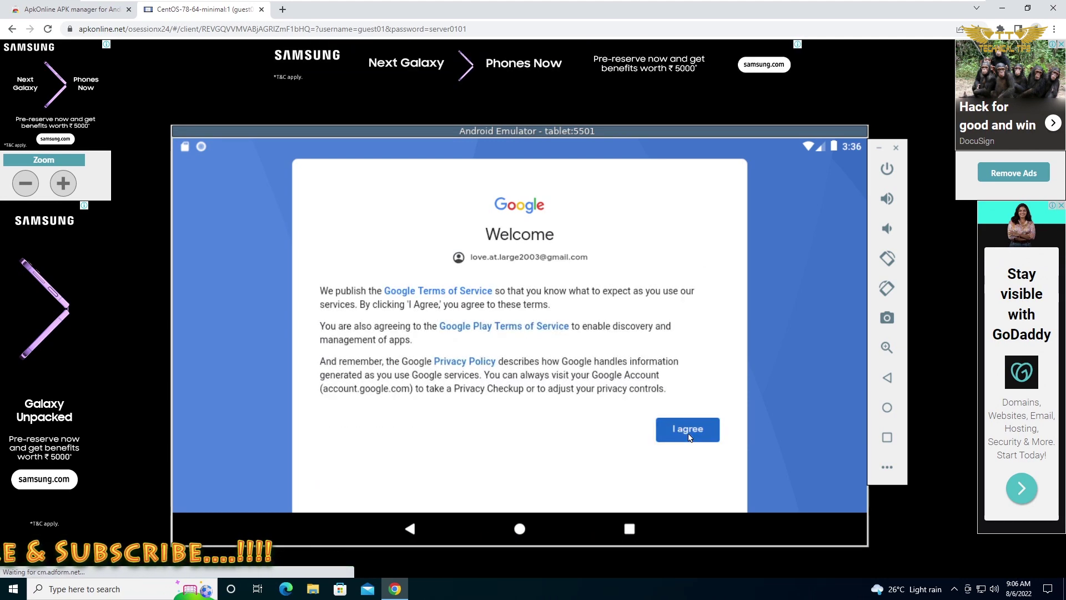
Accept Google's terms of service and the Google services settings.
click(689, 437)
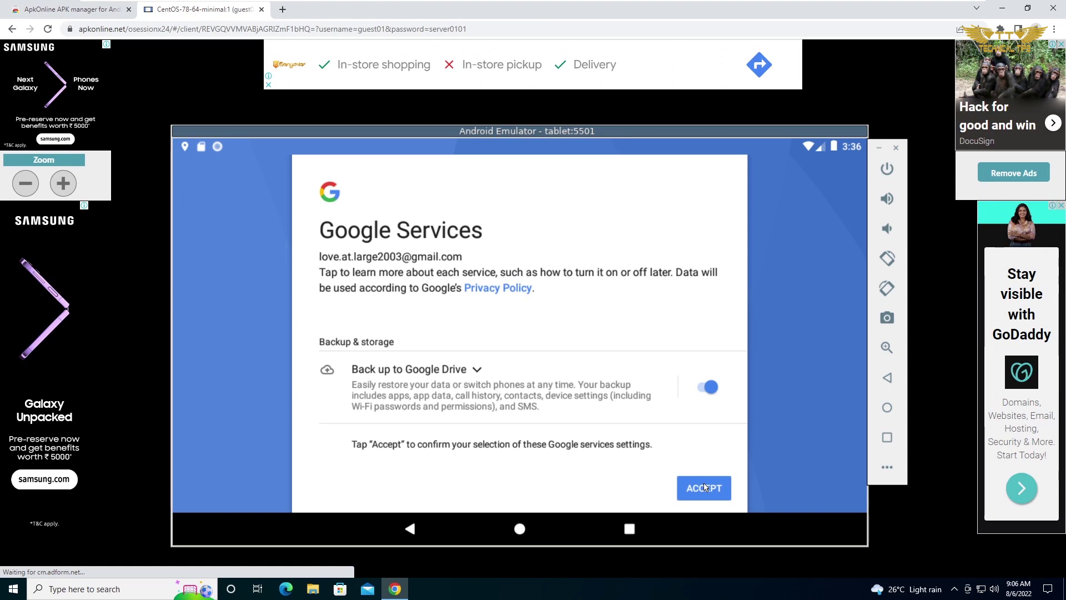
click(705, 488)
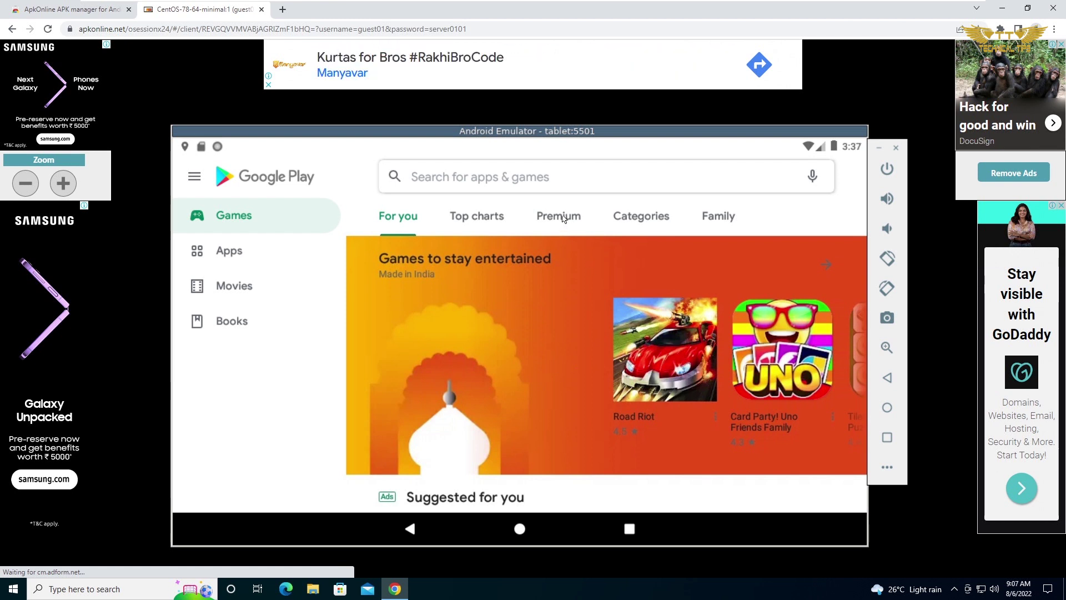
Open the Play Store search field, then return to the Android home screen.
click(517, 180)
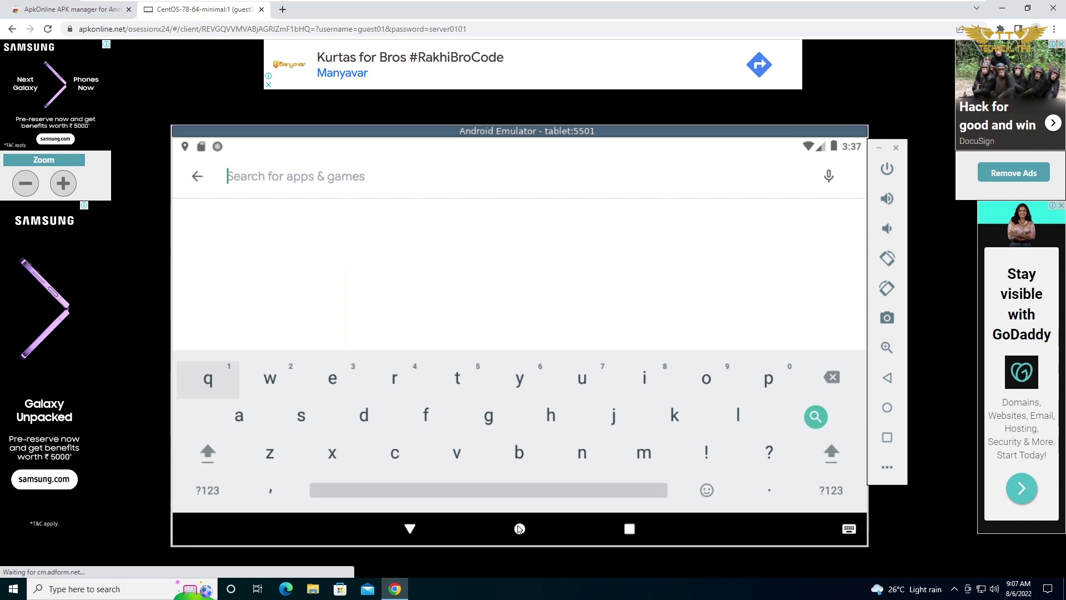
click(519, 528)
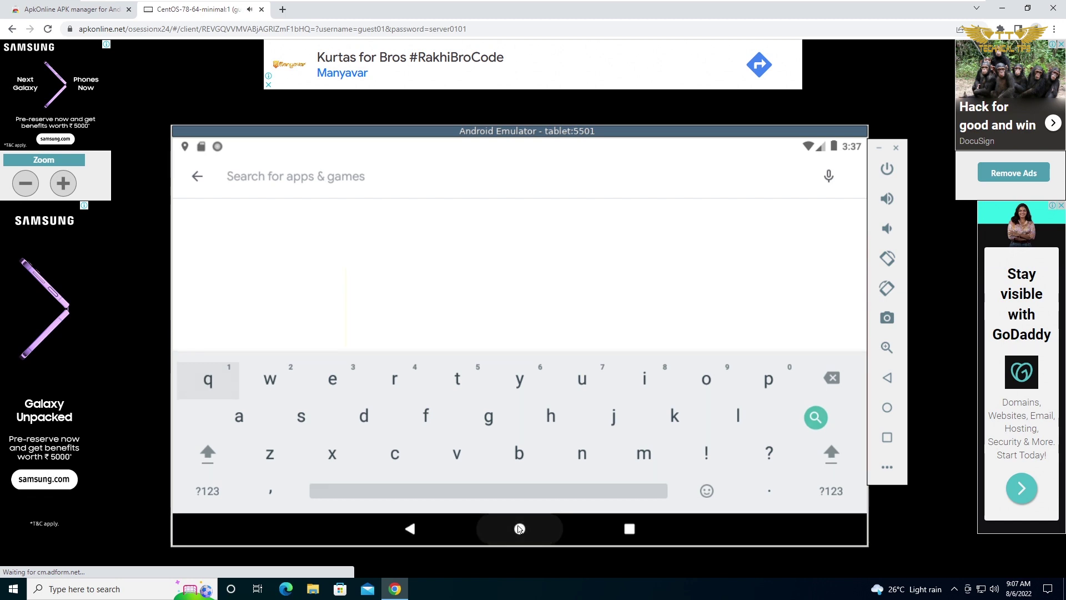